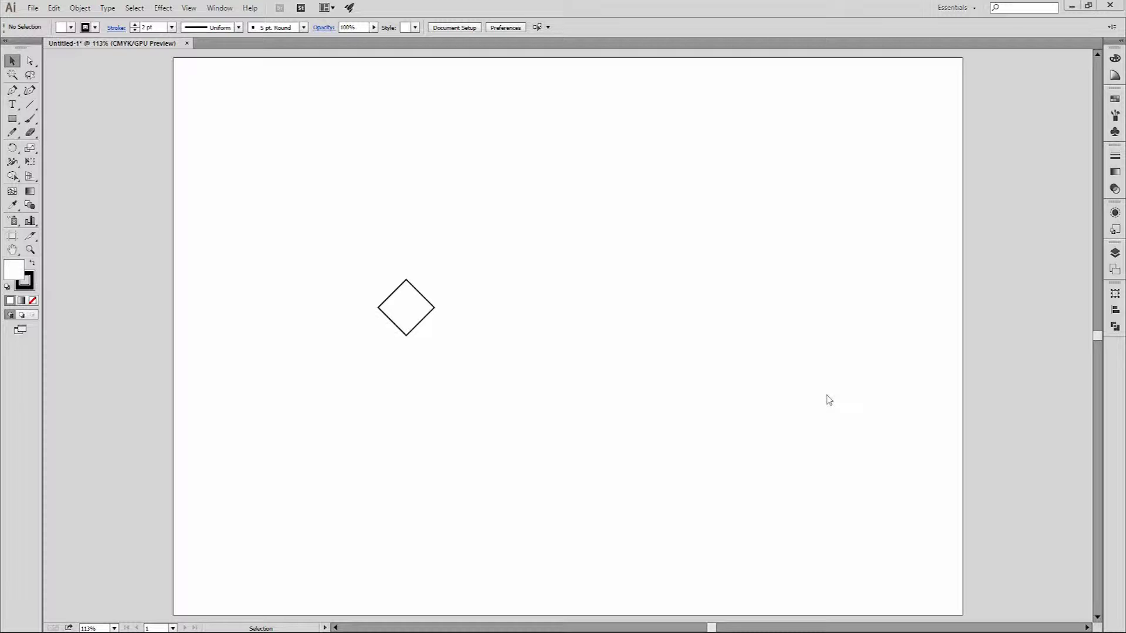
# Zoom in on the rotated square with a Zoom-tool marquee.
pyautogui.press('z')
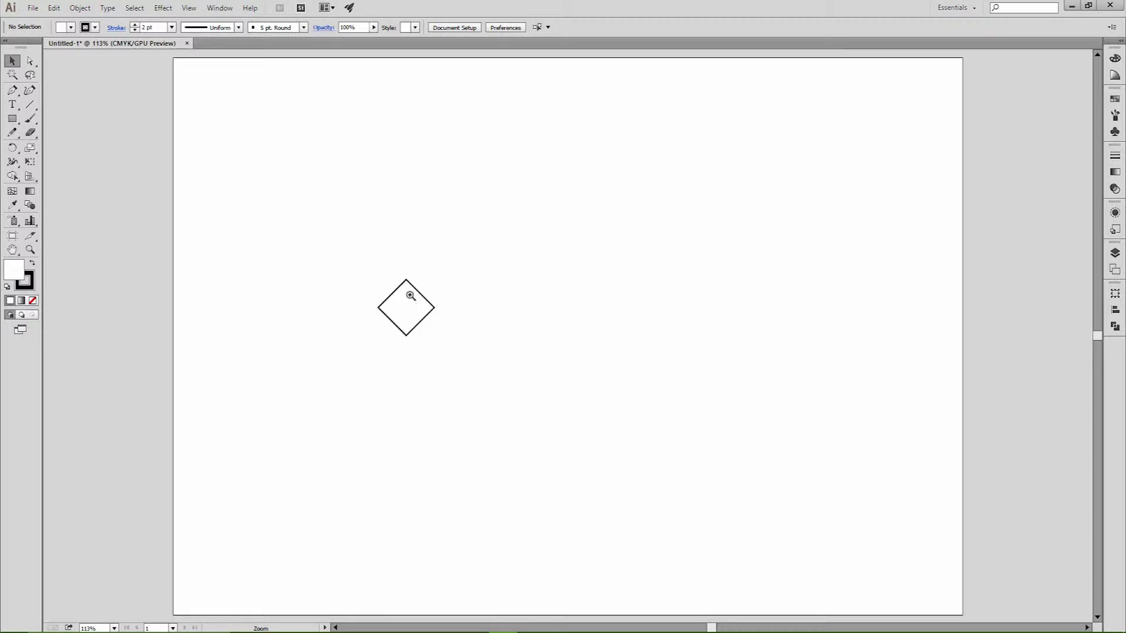
pyautogui.moveTo(401, 313)
pyautogui.mouseDown()
pyautogui.moveTo(423, 298)
pyautogui.moveTo(538, 332)
pyautogui.moveTo(600, 322)
pyautogui.mouseUp()
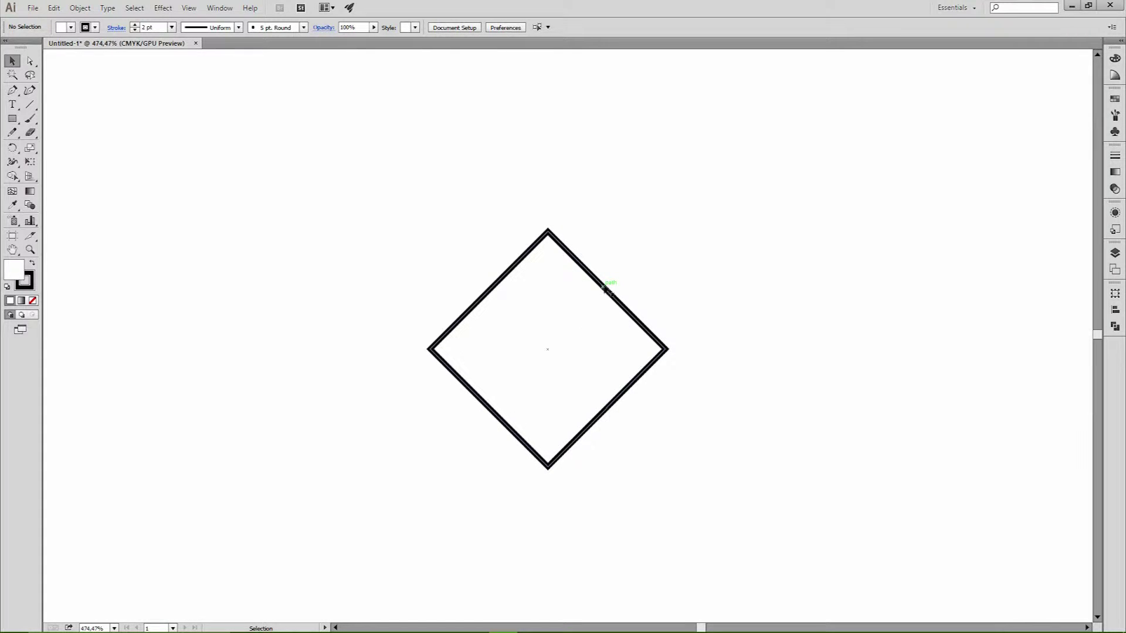
# Show the Transform panel and select the diamond: 21.09 mm sides at 315°.
pyautogui.click(1115, 326)
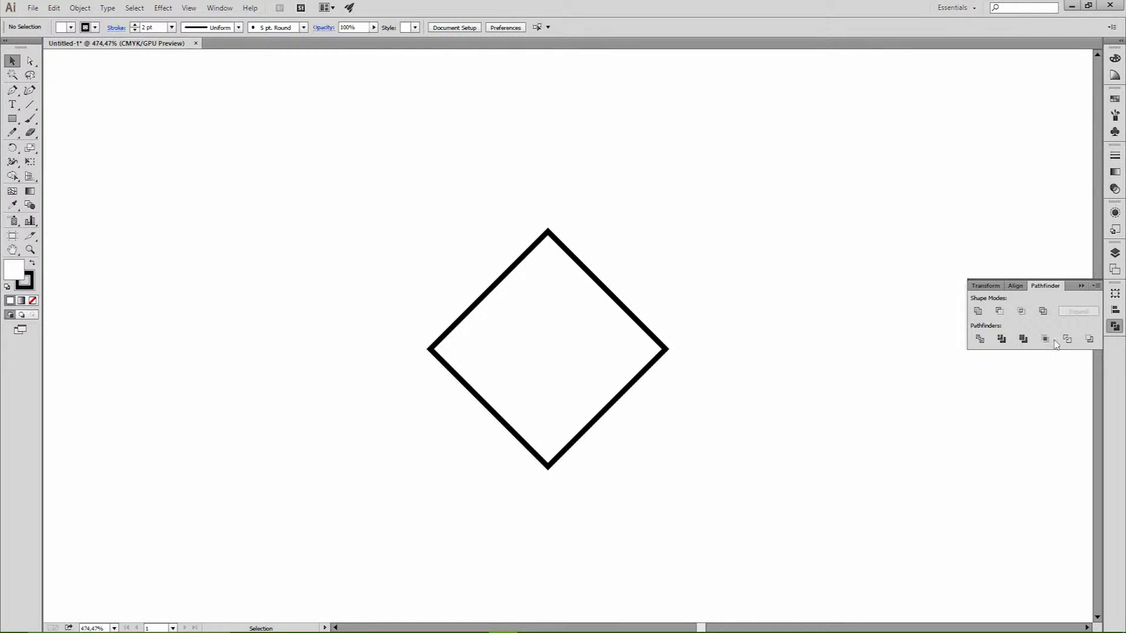
pyautogui.click(1114, 293)
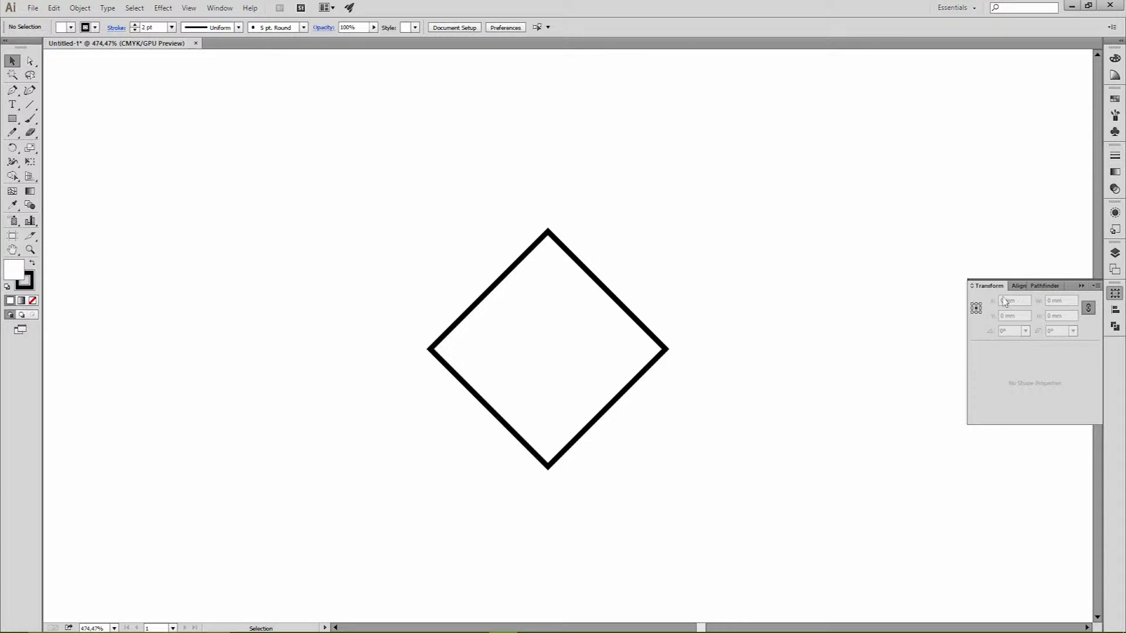
pyautogui.moveTo(674, 214); pyautogui.dragTo(402, 482)
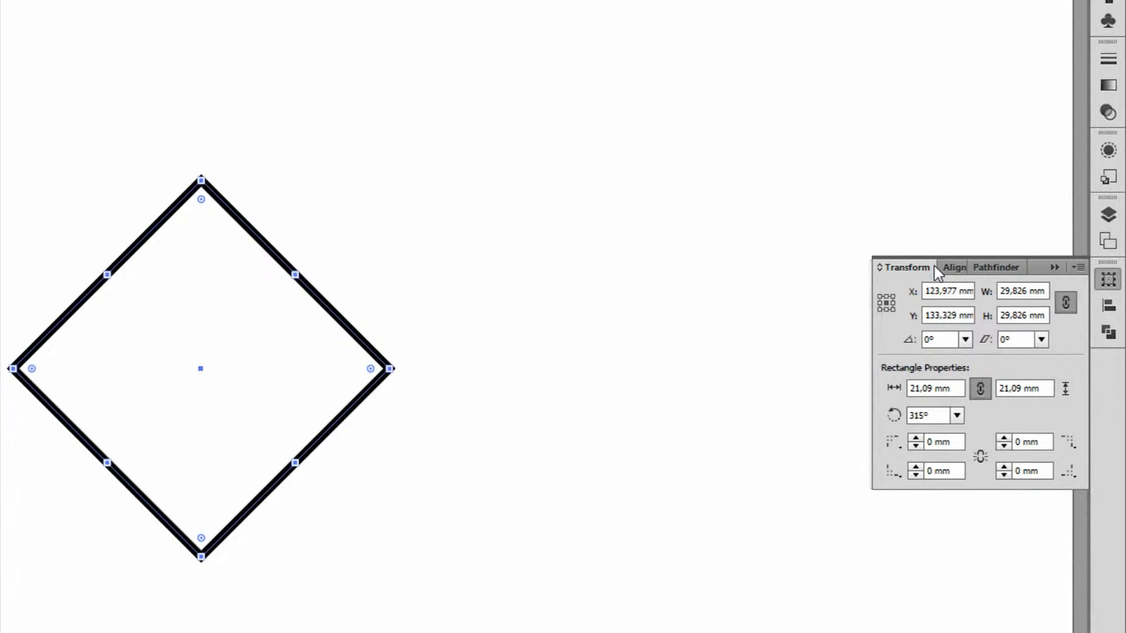
# Show the Transform panel's extra options and begin editing the top-left corner radius.
pyautogui.click(1076, 265)
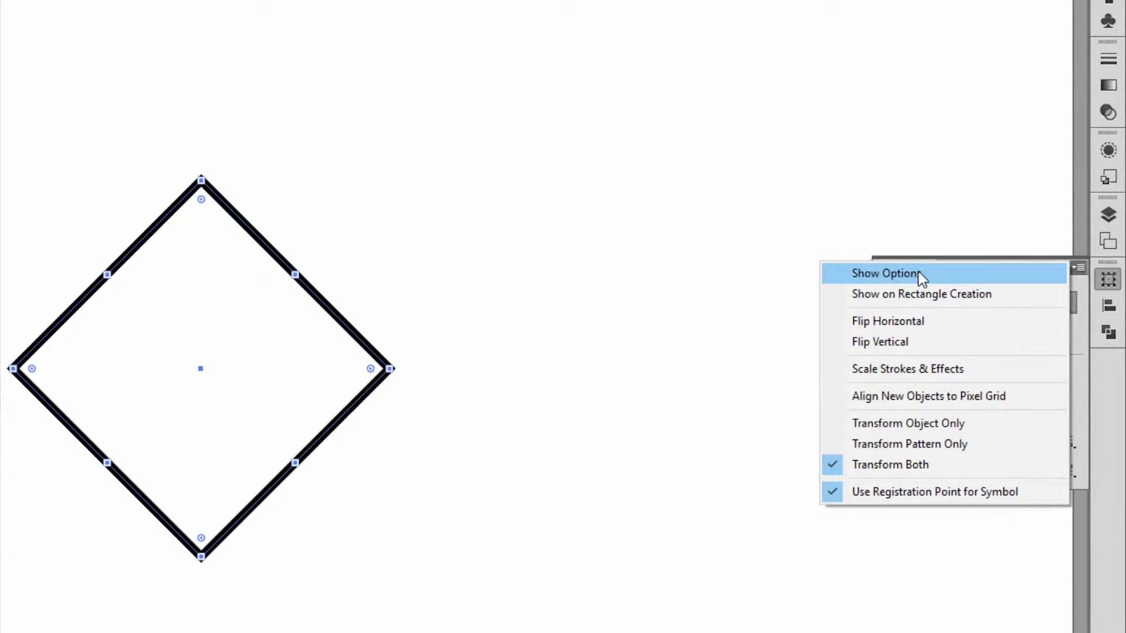
pyautogui.click(874, 276)
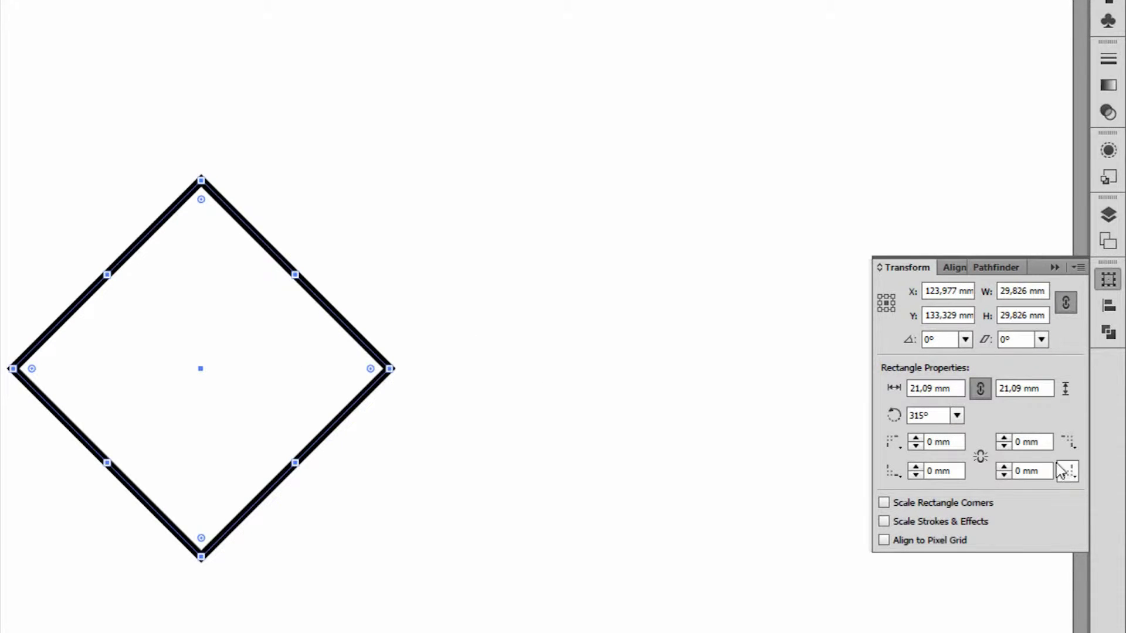
pyautogui.click(948, 441)
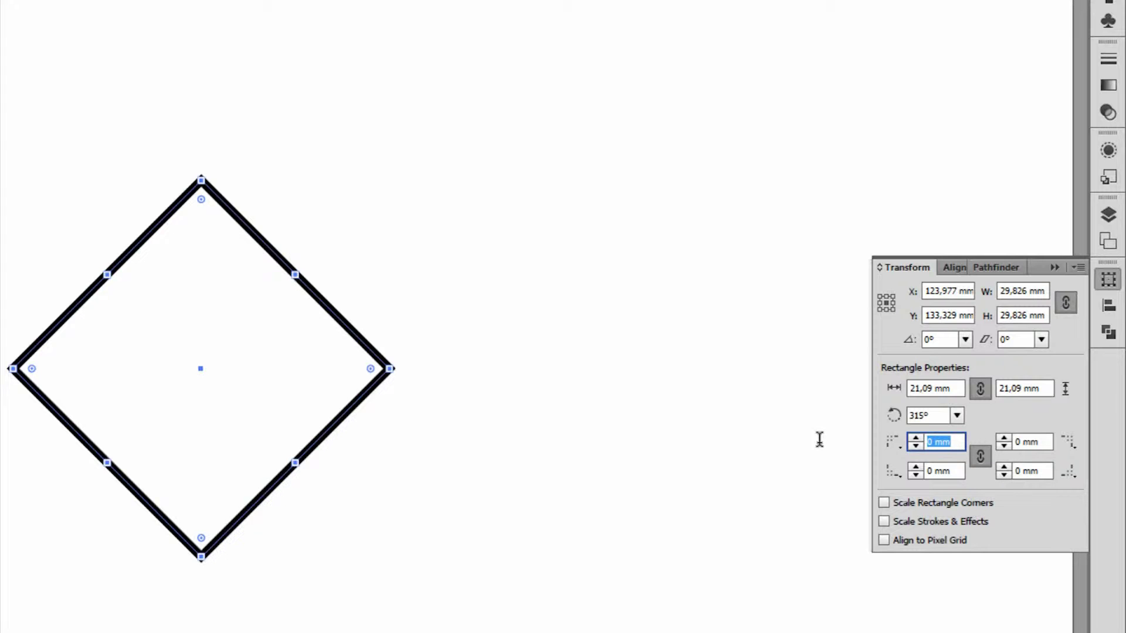
# Set all corner radii to 2 mm, test enlarging the shape, and undo the resize.
pyautogui.write('2m')
pyautogui.press('Return')
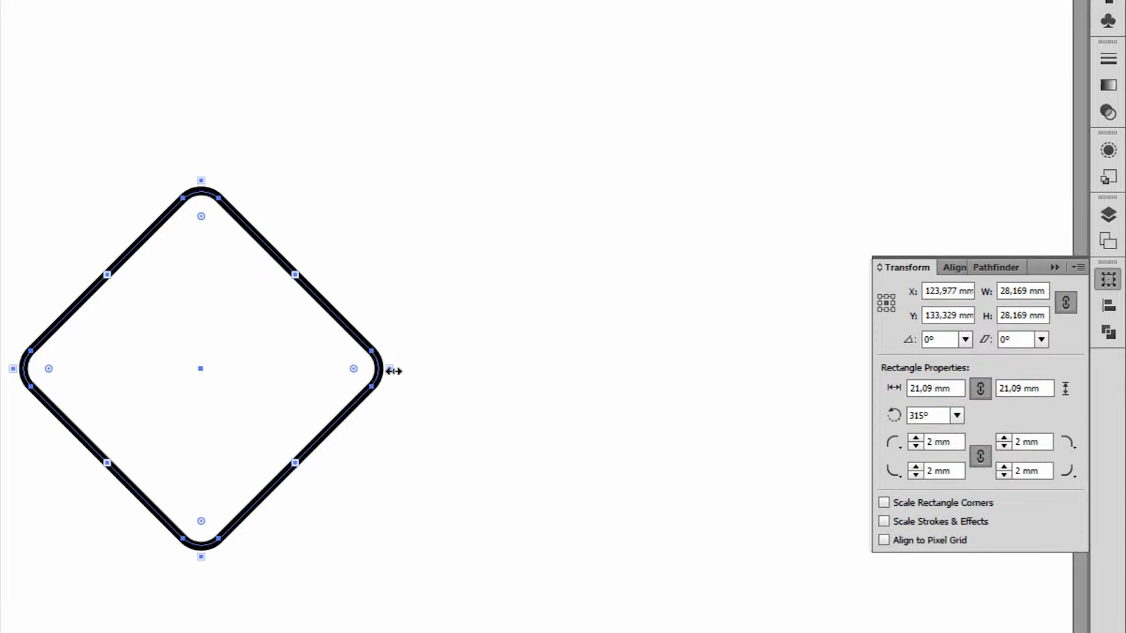
pyautogui.moveTo(393, 370); pyautogui.dragTo(732, 390)
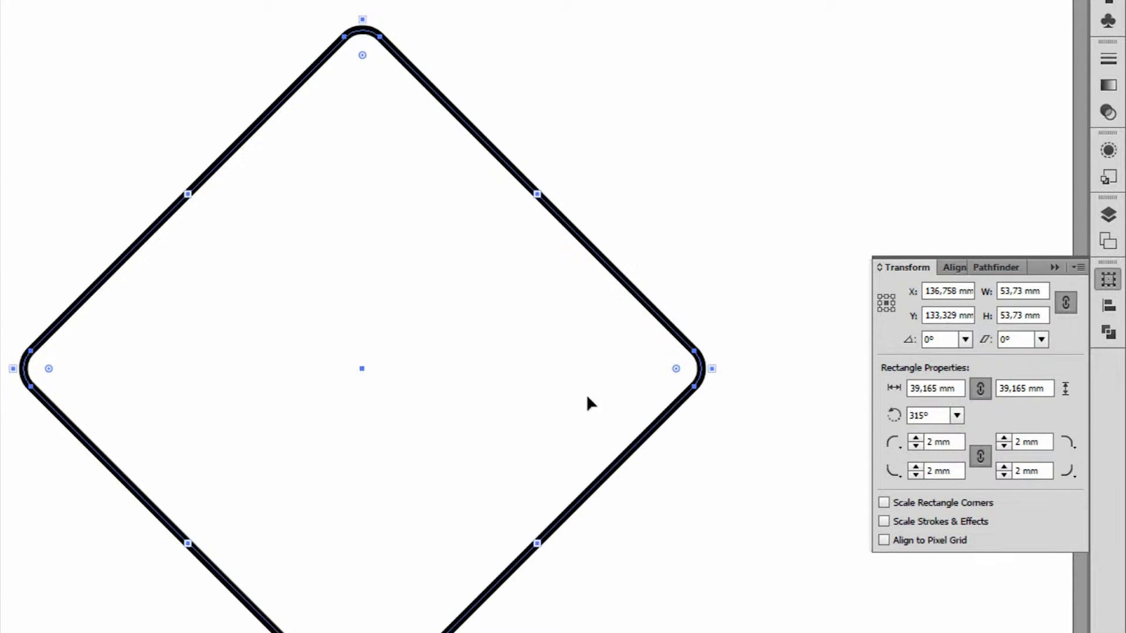
pyautogui.moveTo(463, 365); pyautogui.dragTo(36, 351)
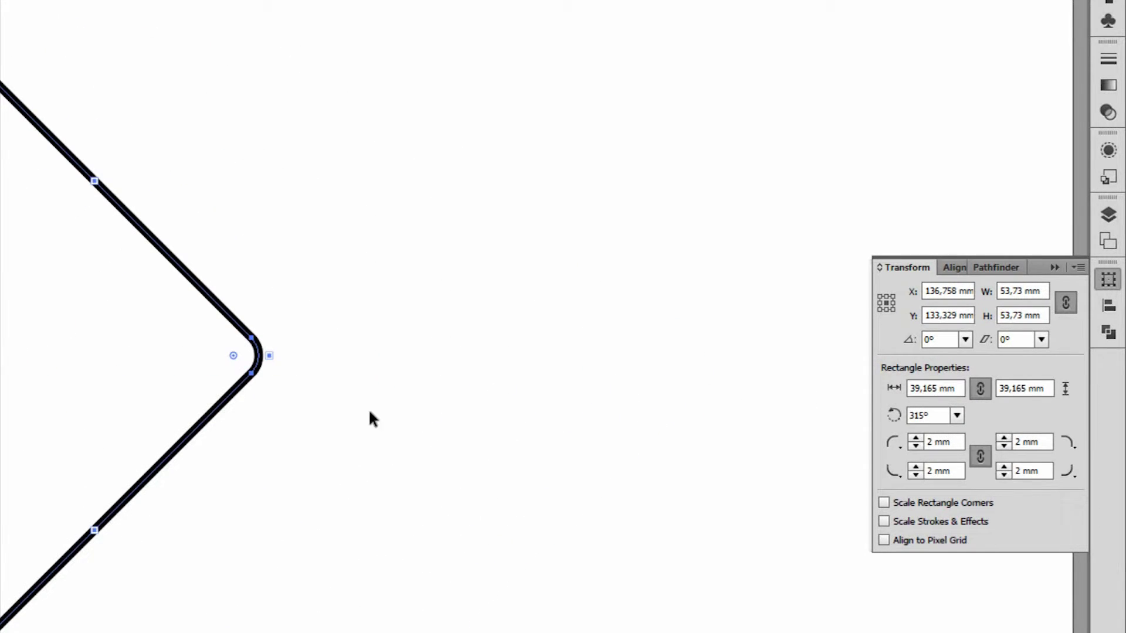
pyautogui.moveTo(269, 361); pyautogui.dragTo(702, 363)
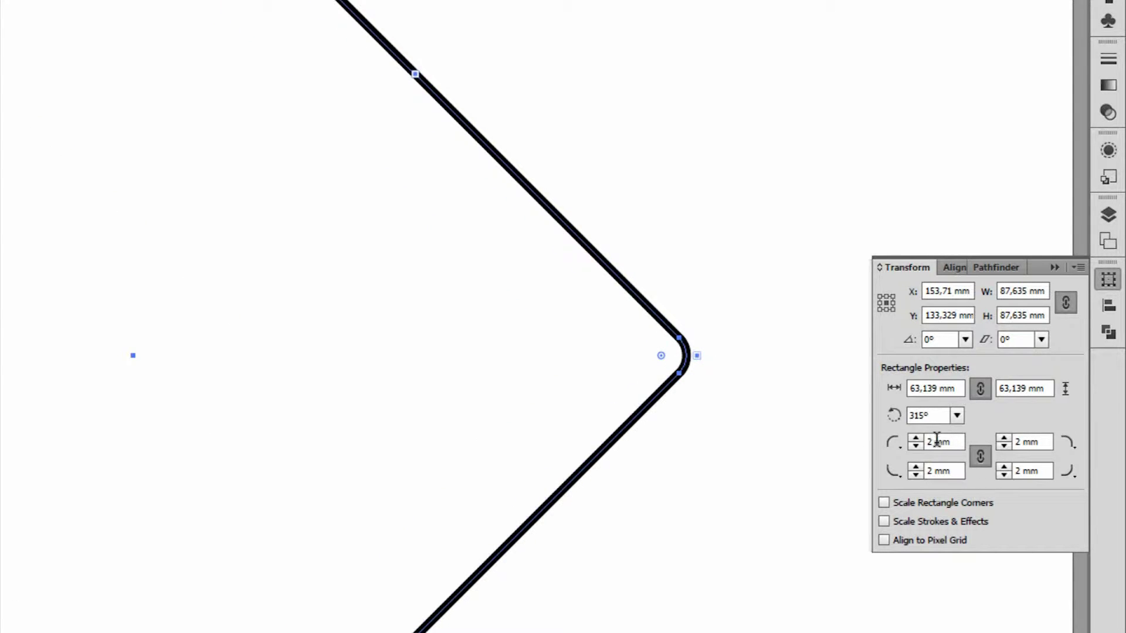
pyautogui.hotkey('ctrl', 'z')
pyautogui.hotkey('ctrl', 'z')
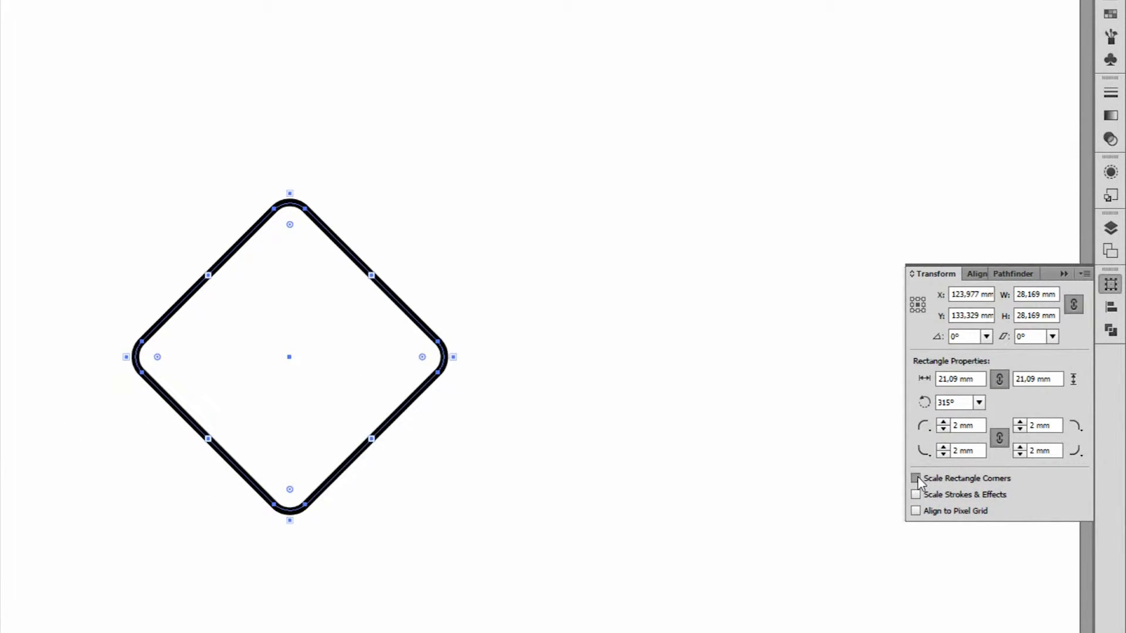
# Enable Scale Corners and test enlarging the rounded square, then undo it.
pyautogui.click(915, 478)
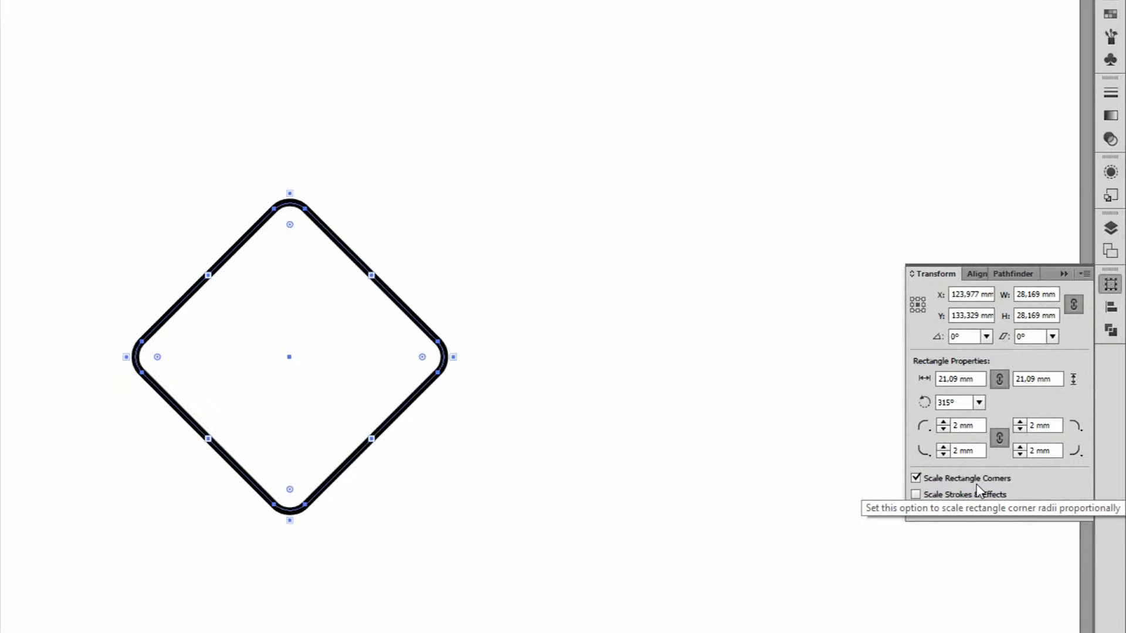
pyautogui.press('space')
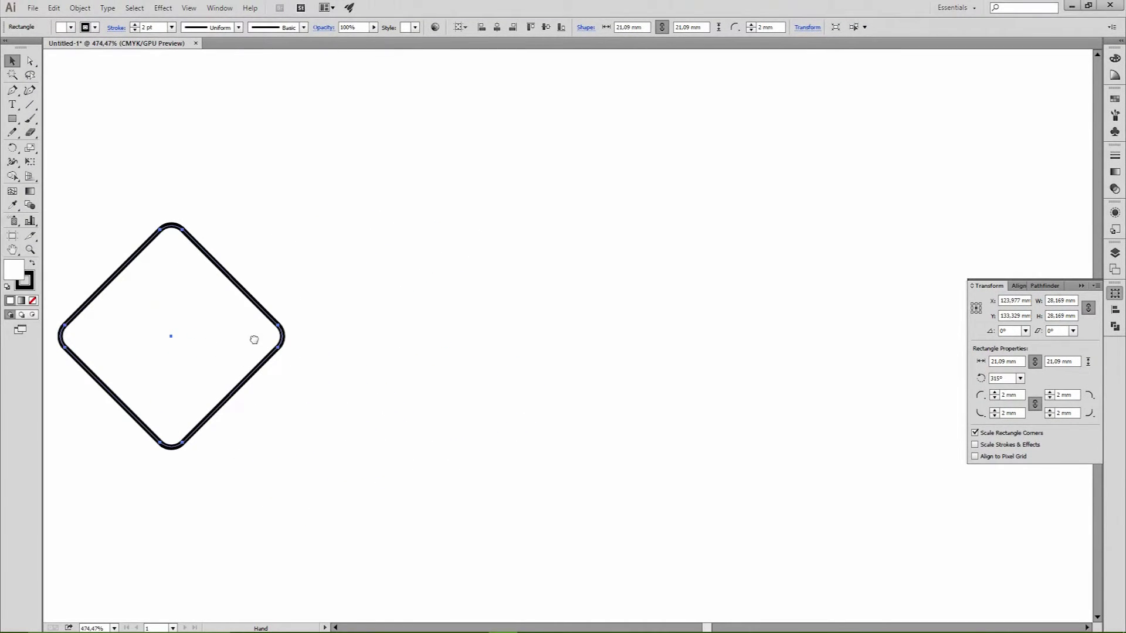
pyautogui.moveTo(291, 338); pyautogui.dragTo(807, 373)
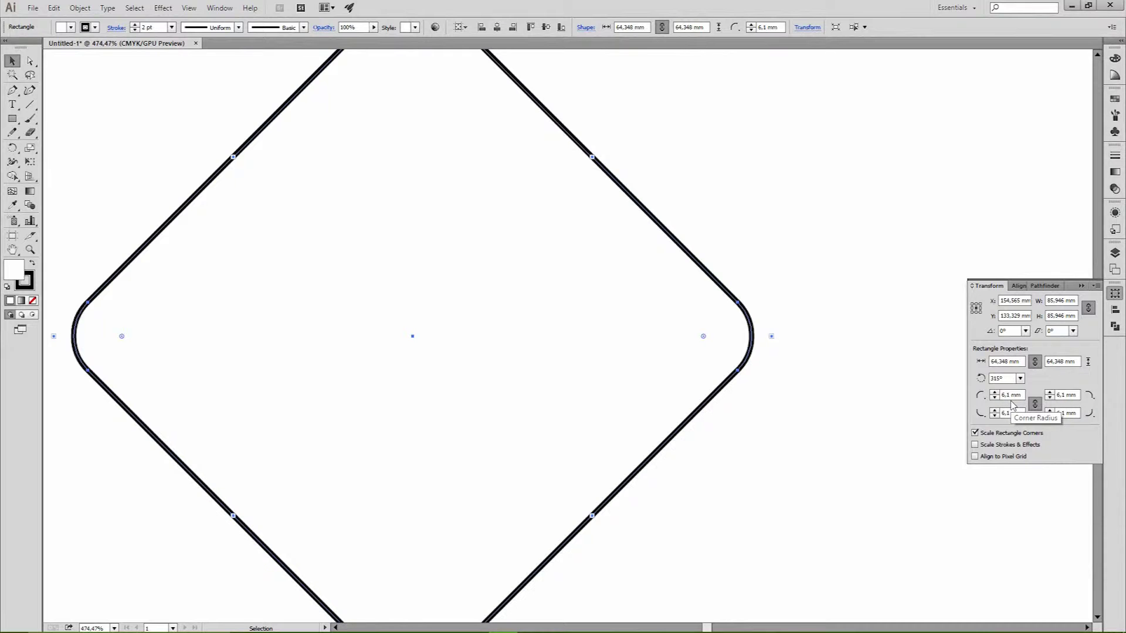
pyautogui.hotkey('ctrl', 'z')
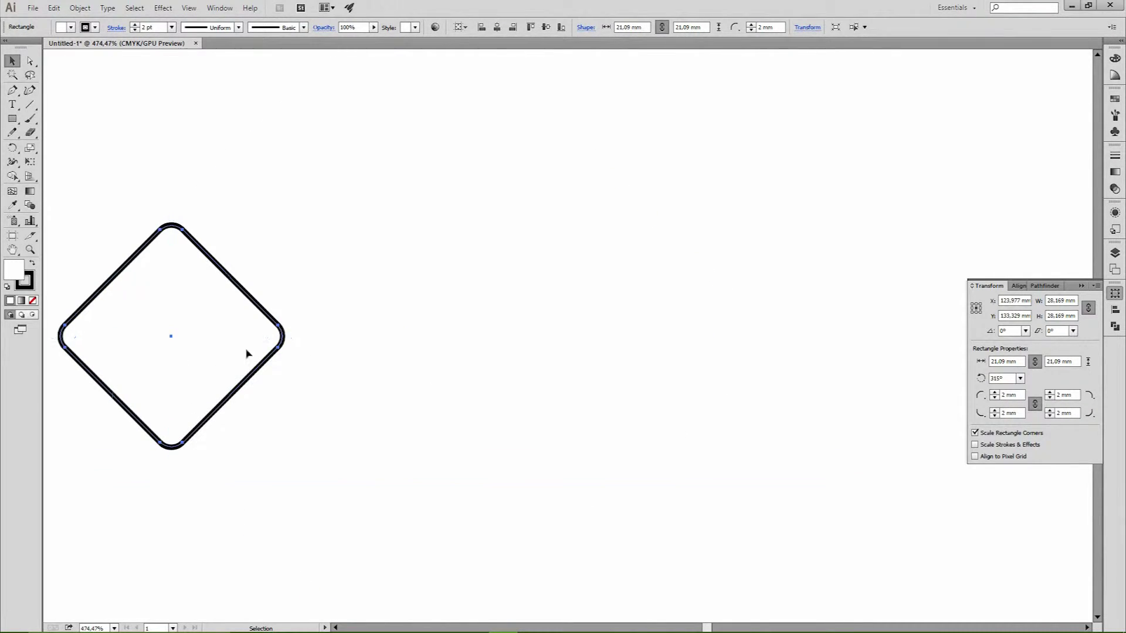
# Reposition the rounded diamond, ending further left on the artboard.
pyautogui.moveTo(182, 340); pyautogui.dragTo(534, 360)
pyautogui.moveTo(409, 370); pyautogui.dragTo(410, 370)
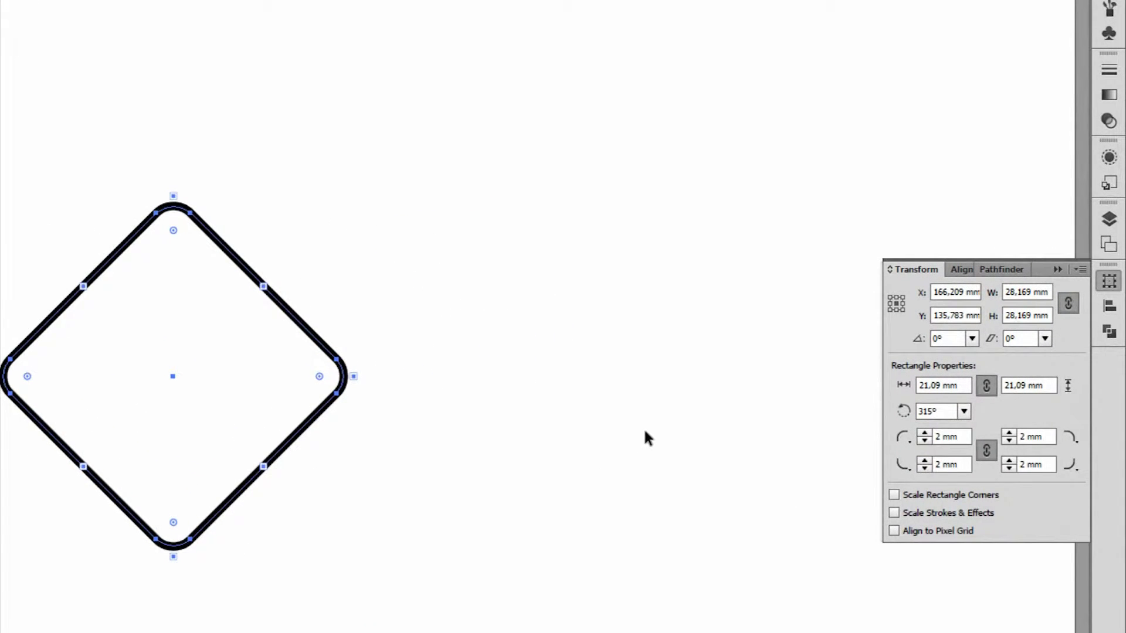
pyautogui.moveTo(356, 375); pyautogui.dragTo(9, 376)
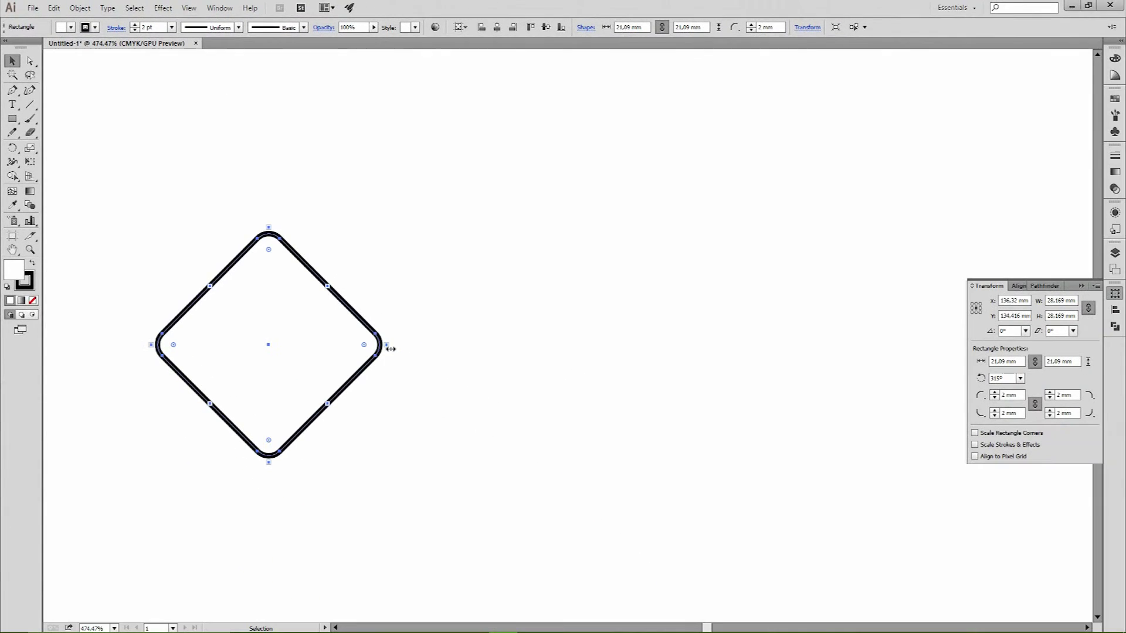
# Enlarge the diamond by its handle to compare stroke scaling, undoing the first try.
pyautogui.moveTo(387, 347); pyautogui.dragTo(855, 365)
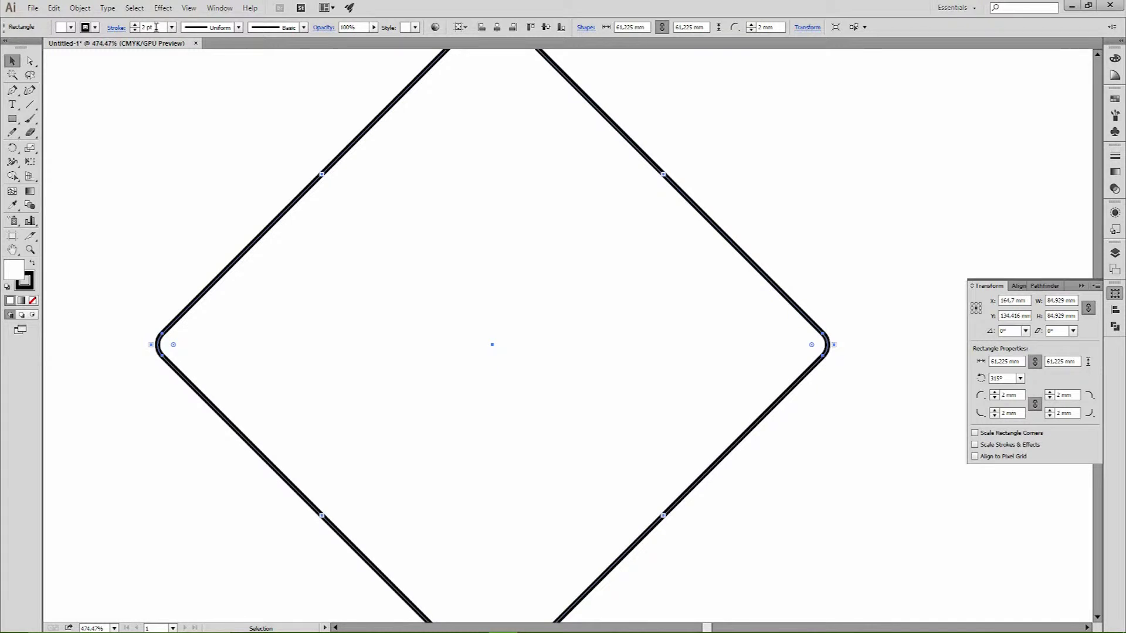
pyautogui.hotkey('ctrl', 'z')
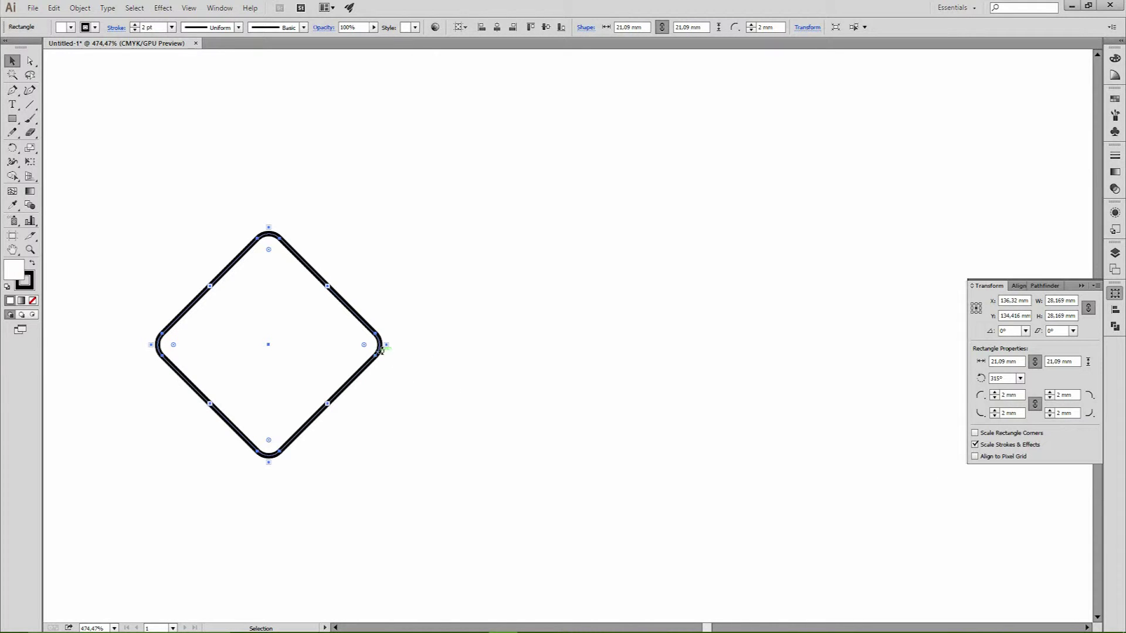
pyautogui.moveTo(385, 345); pyautogui.dragTo(744, 352)
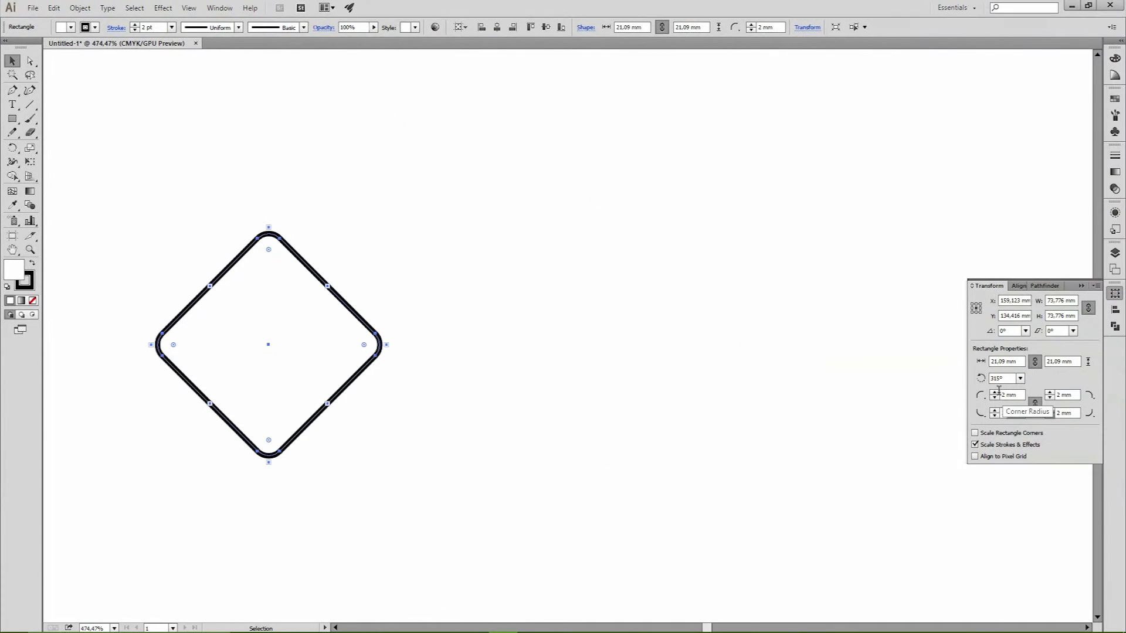
# Uncheck Scale Strokes & Effects and nudge the diamond slightly right.
pyautogui.click(974, 443)
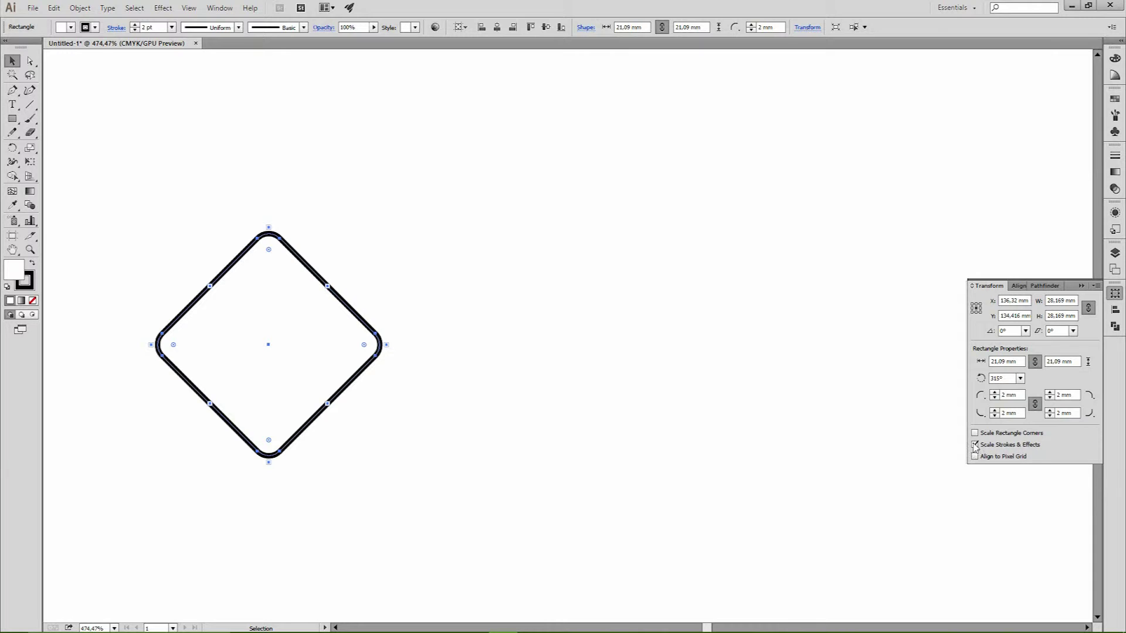
pyautogui.click(974, 444)
pyautogui.moveTo(260, 314); pyautogui.dragTo(304, 311)
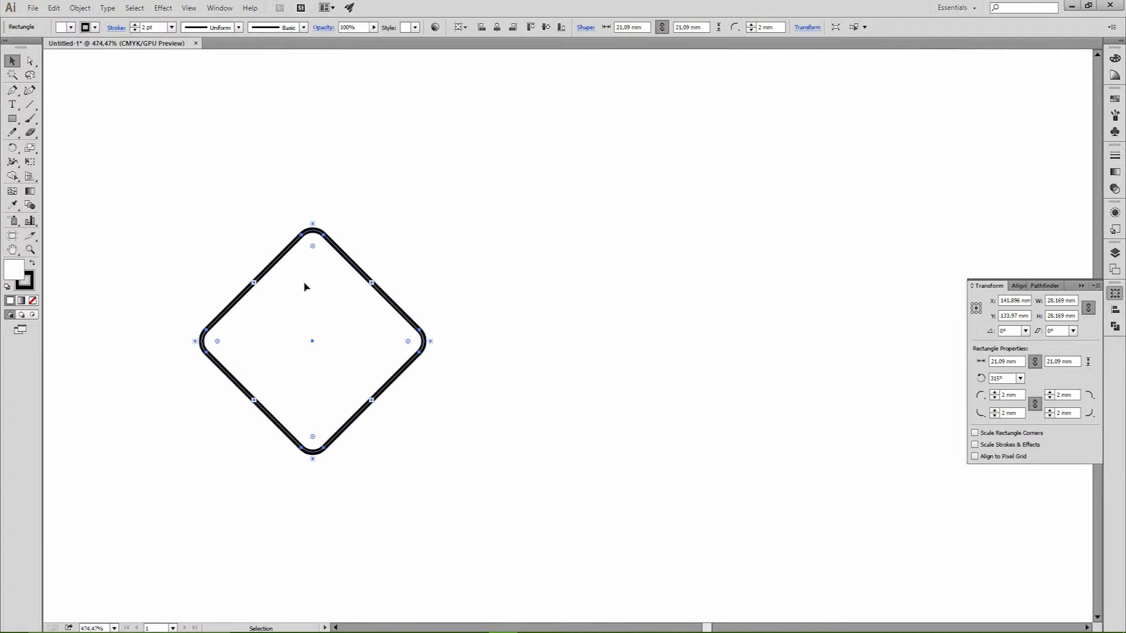
pyautogui.moveTo(1021, 394); pyautogui.dragTo(974, 394)
# Set the linked corner radius to 0 mm and zoom in on the diamond's top corner.
pyautogui.write('0')
pyautogui.press('Return')
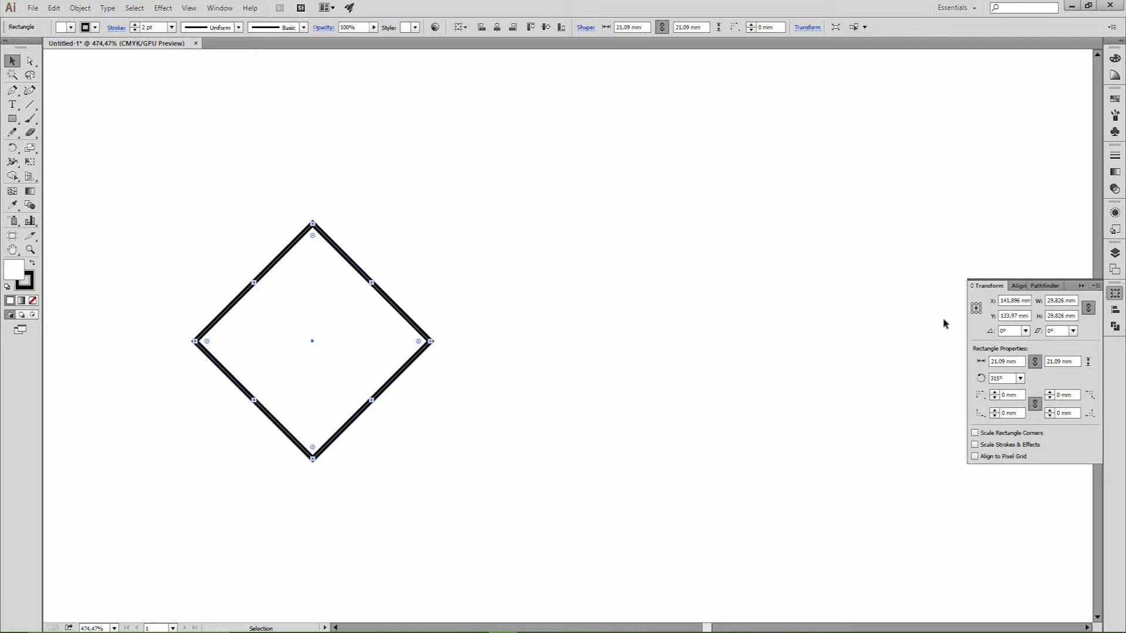
pyautogui.moveTo(315, 230)
pyautogui.mouseDown()
pyautogui.moveTo(588, 263)
pyautogui.moveTo(387, 389)
pyautogui.moveTo(473, 326)
pyautogui.moveTo(548, 327)
pyautogui.moveTo(473, 404)
pyautogui.moveTo(476, 498)
pyautogui.mouseUp()
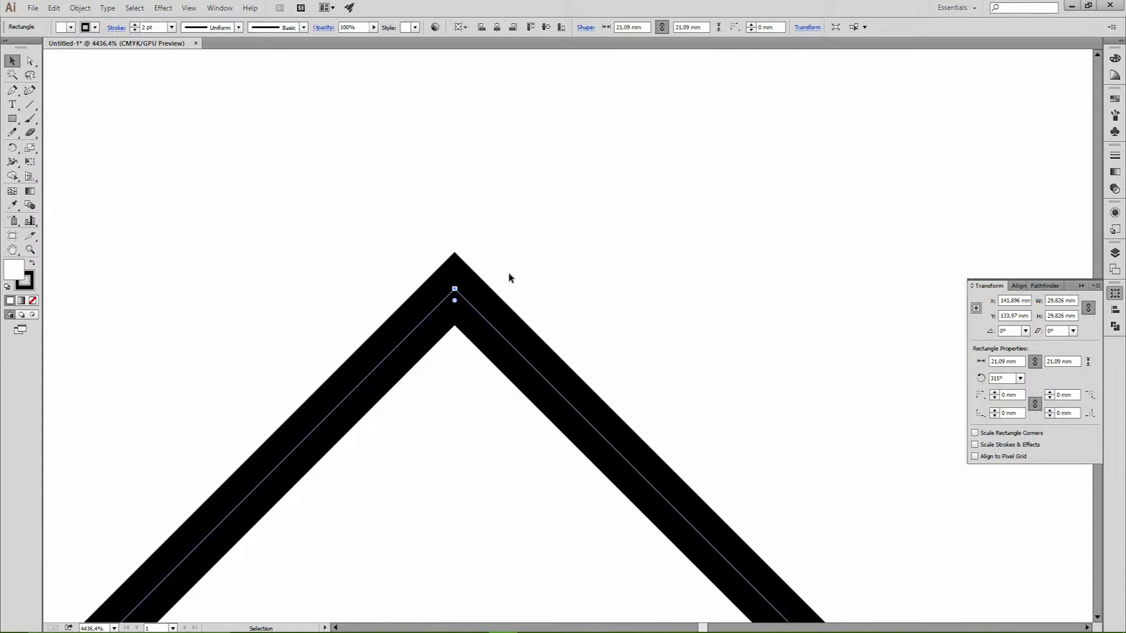
pyautogui.click(189, 7)
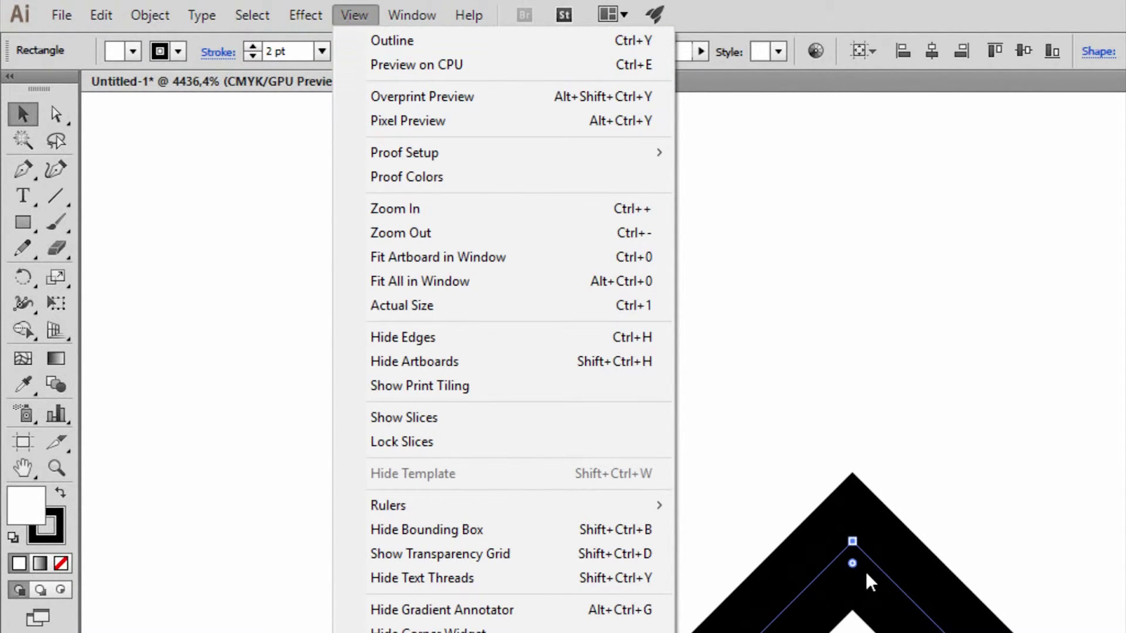
# Turn on View > Pixel Preview.
pyautogui.click(428, 120)
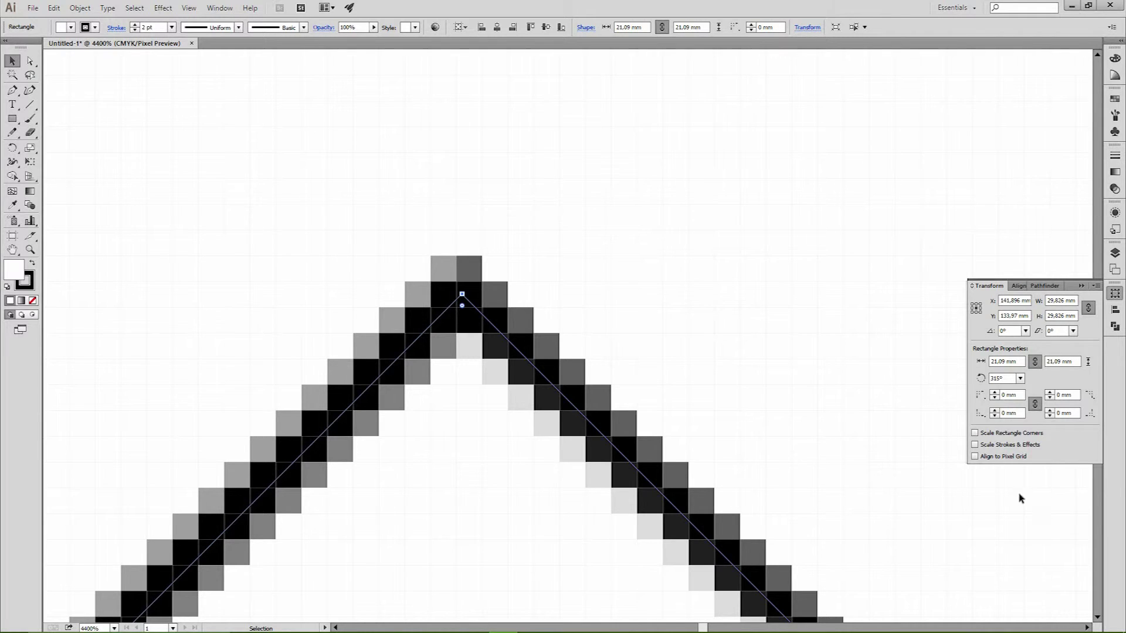
# Enable Align to Pixel Grid, move the diamond a few pixels, then disable alignment again.
pyautogui.click(975, 457)
pyautogui.moveTo(501, 488)
pyautogui.mouseDown()
pyautogui.moveTo(542, 446)
pyautogui.moveTo(492, 459)
pyautogui.moveTo(424, 412)
pyautogui.moveTo(344, 472)
pyautogui.moveTo(415, 477)
pyautogui.moveTo(398, 464)
pyautogui.mouseUp()
pyautogui.moveTo(447, 339)
pyautogui.mouseDown()
pyautogui.moveTo(412, 410)
pyautogui.moveTo(474, 415)
pyautogui.moveTo(438, 415)
pyautogui.moveTo(452, 415)
pyautogui.mouseUp()
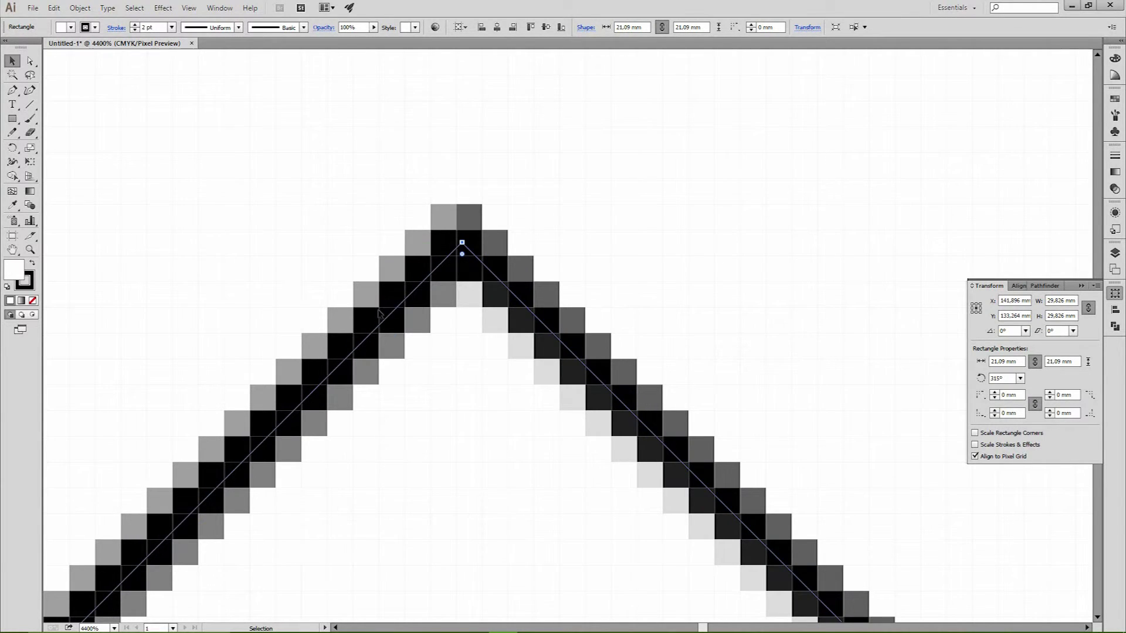
pyautogui.moveTo(436, 381)
pyautogui.mouseDown()
pyautogui.moveTo(465, 394)
pyautogui.moveTo(442, 395)
pyautogui.mouseUp()
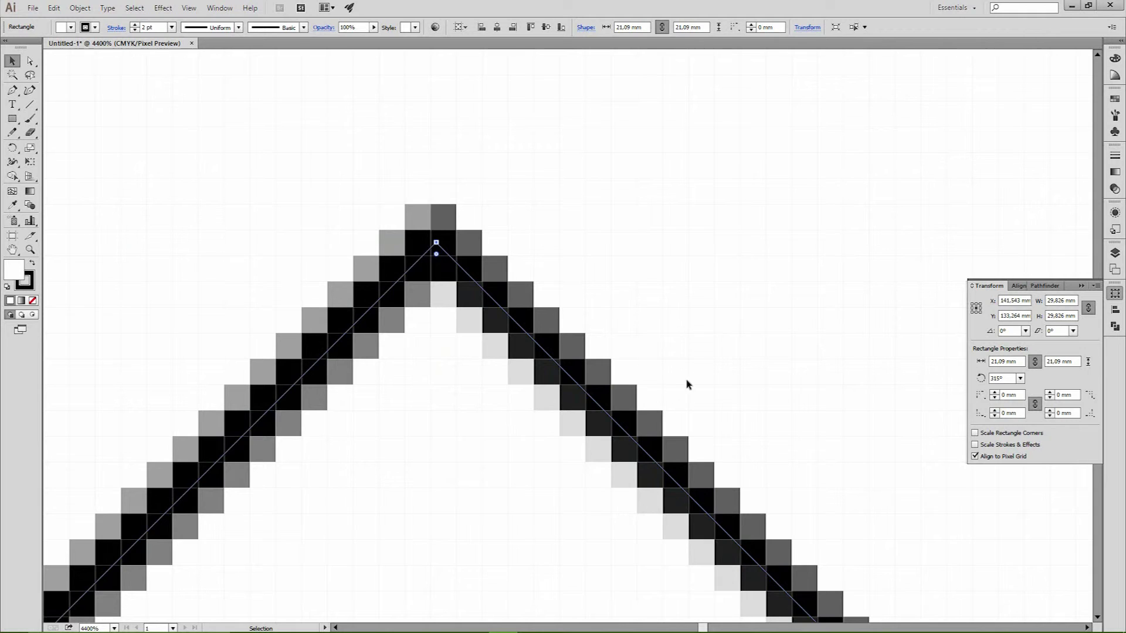
pyautogui.click(975, 456)
pyautogui.click(189, 8)
pyautogui.moveTo(188, 8)
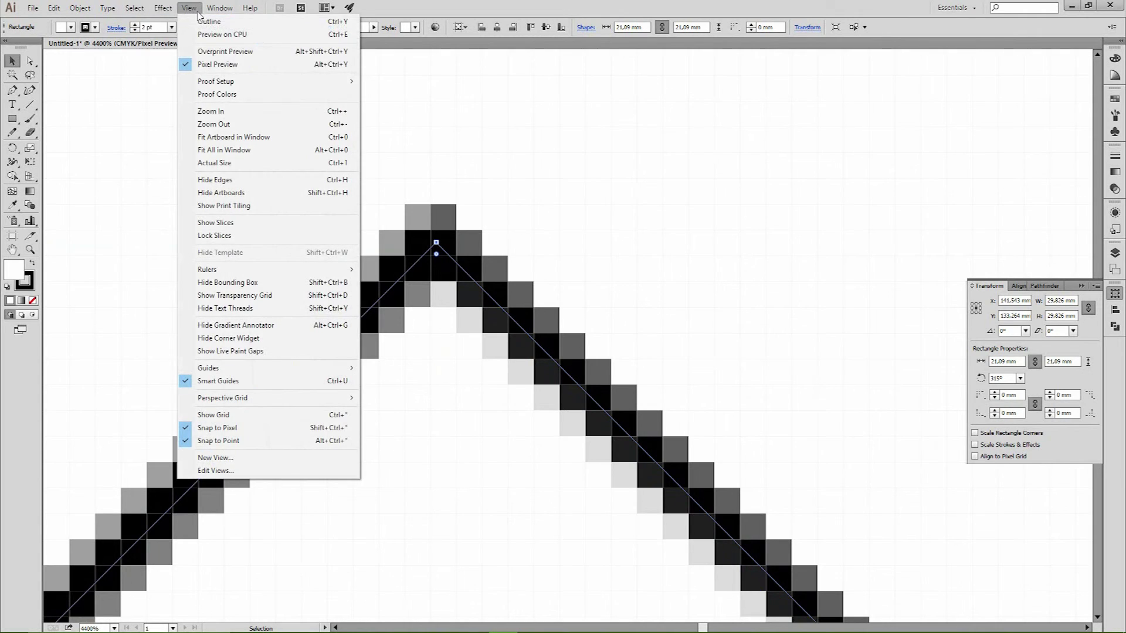
# Turn off Pixel Preview, fit the artboard with Ctrl+0, and collapse the Transform panel.
pyautogui.click(201, 67)
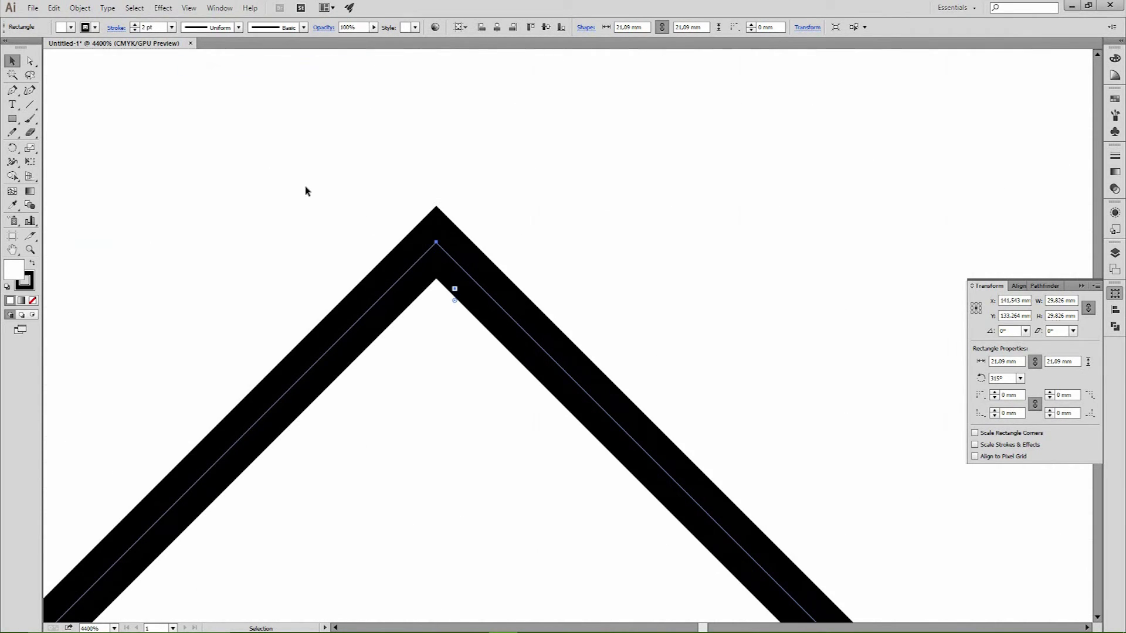
pyautogui.hotkey('ctrl', '0')
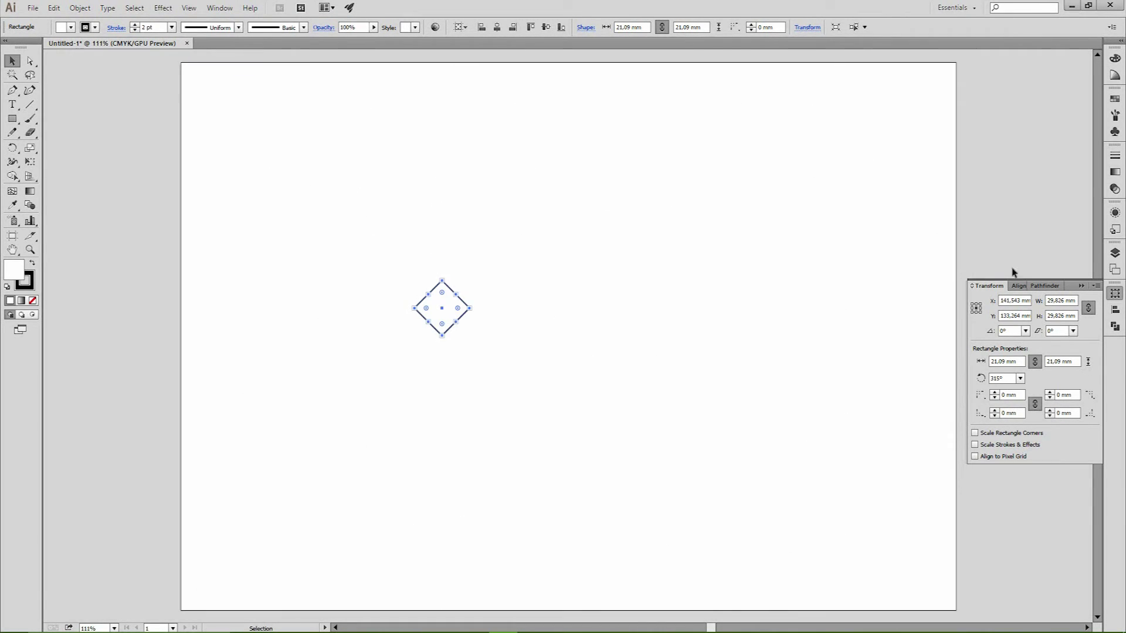
pyautogui.click(1081, 286)
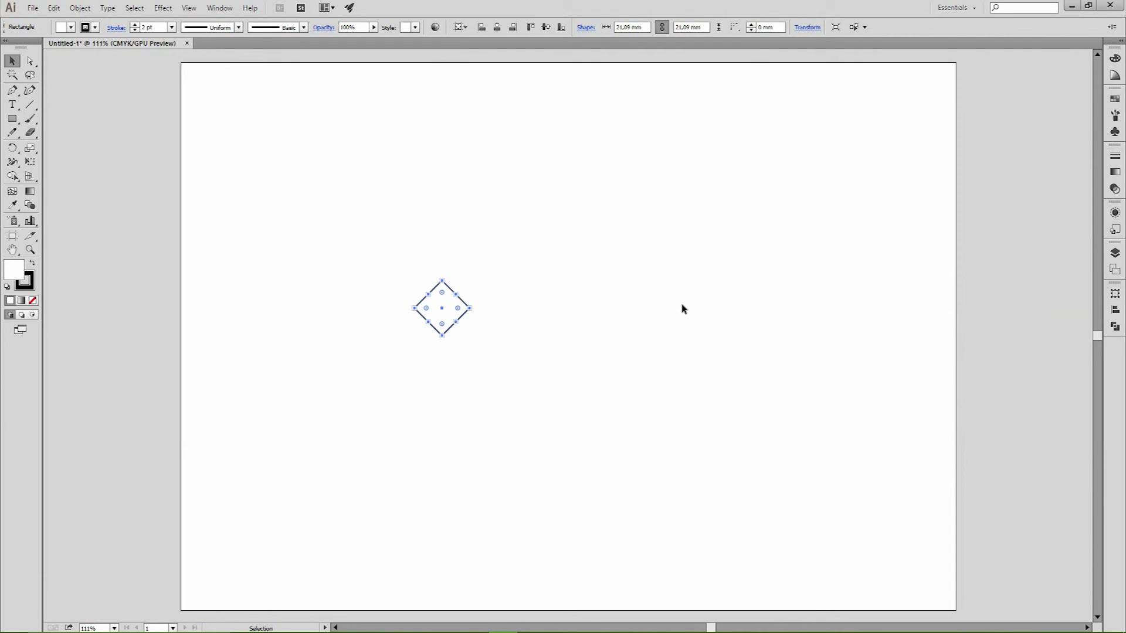